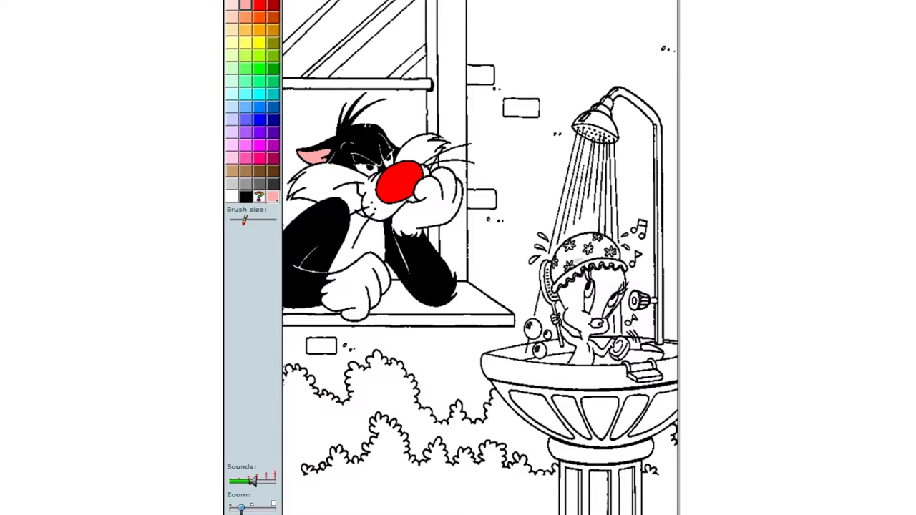
Paint Tweety's head, arms and body bright yellow, leaving the eyes and beak uncolored.
click(258, 42)
mouse_move(590, 261)
mouse_down()
mouse_move(573, 315)
mouse_move(587, 345)
mouse_up()
click(583, 294)
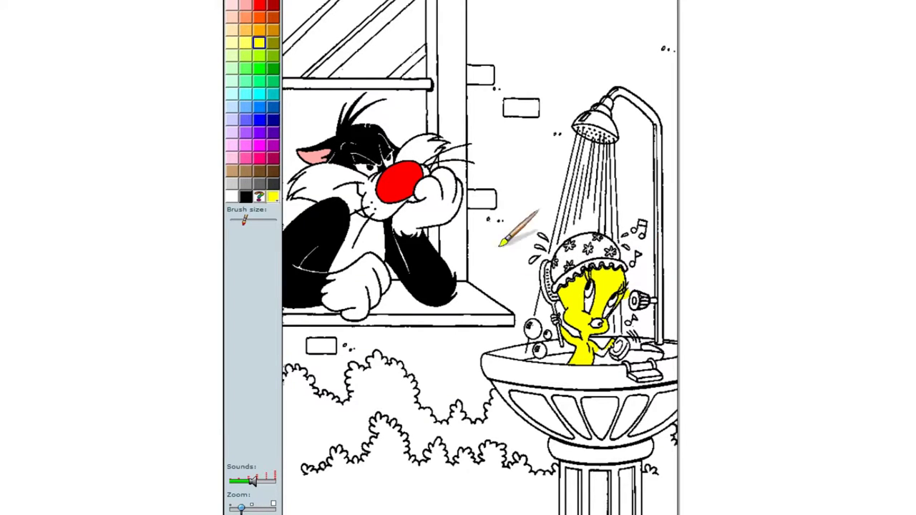
Paint the ruffled brim of Tweety's shower cap and the flowers on it red.
click(265, 7)
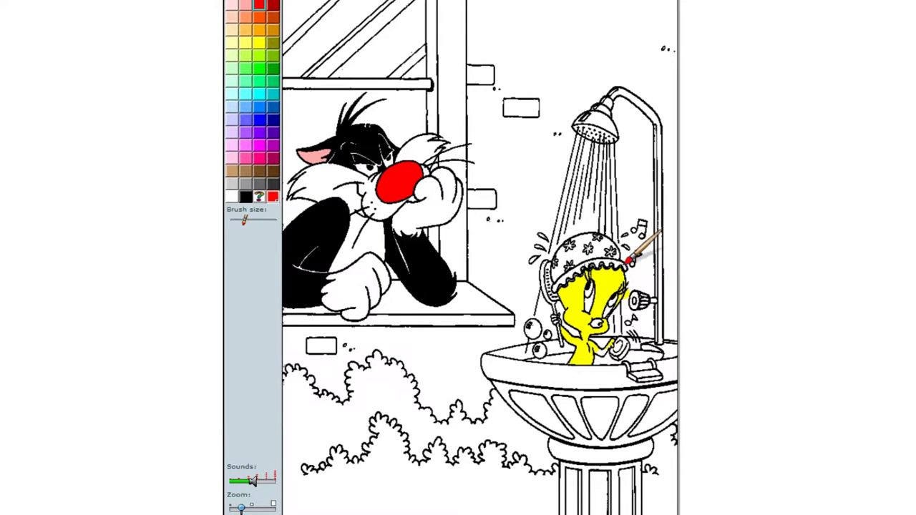
mouse_move(613, 265)
mouse_down()
mouse_move(621, 268)
mouse_move(601, 266)
mouse_move(614, 256)
mouse_up()
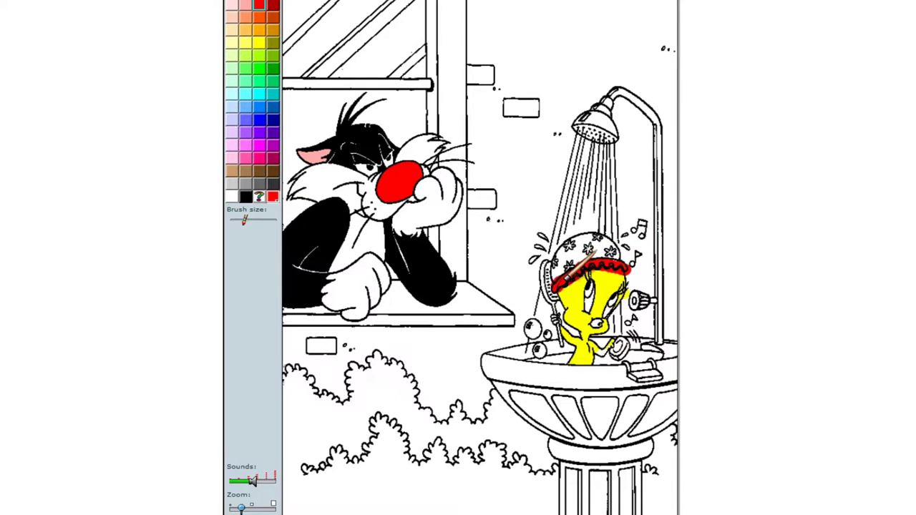
mouse_move(563, 280)
mouse_down()
mouse_move(569, 245)
mouse_move(621, 245)
mouse_up()
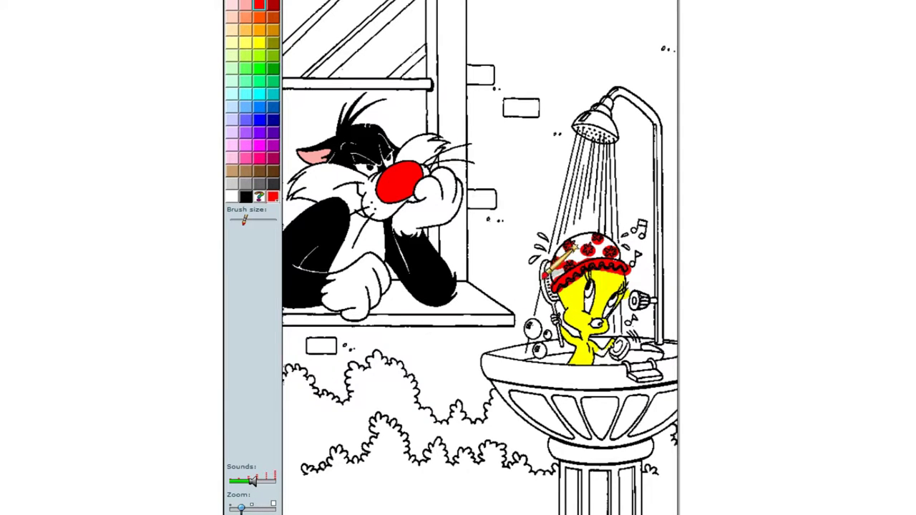
Color the irises of both of Tweety's eyes bright green.
click(260, 44)
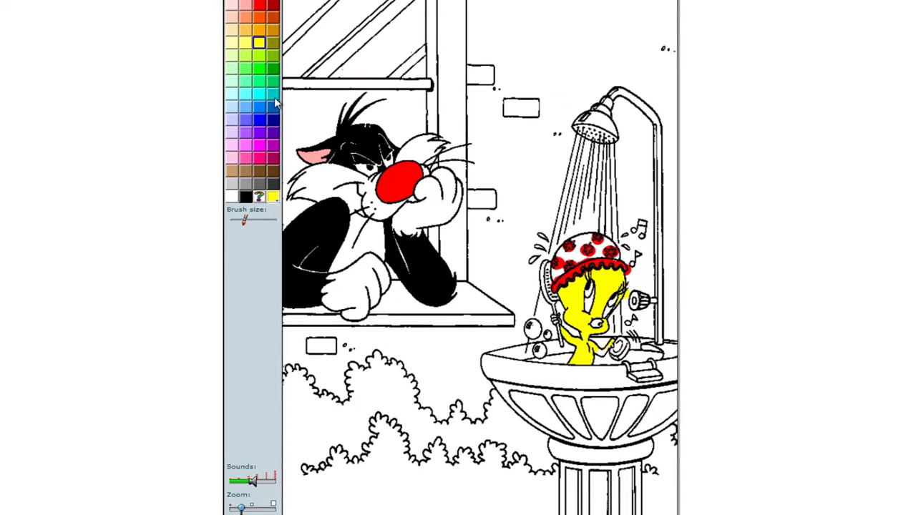
click(259, 68)
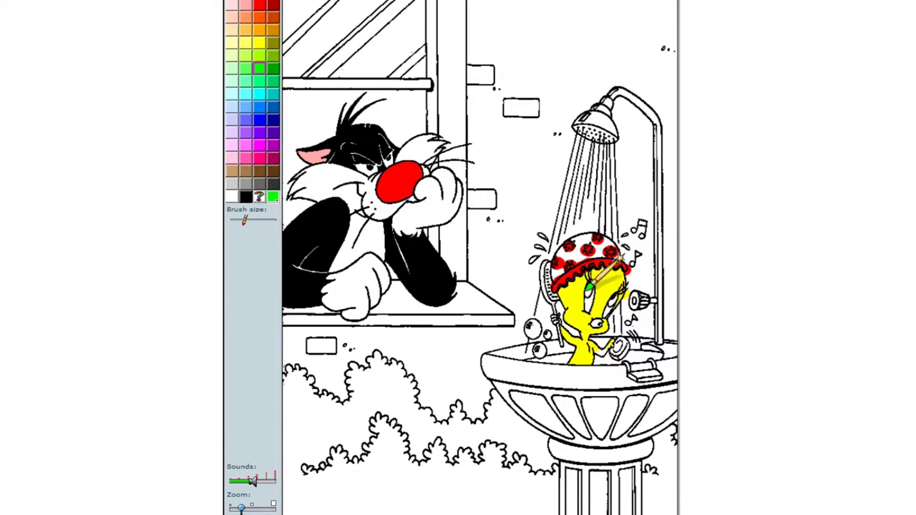
click(588, 292)
click(609, 295)
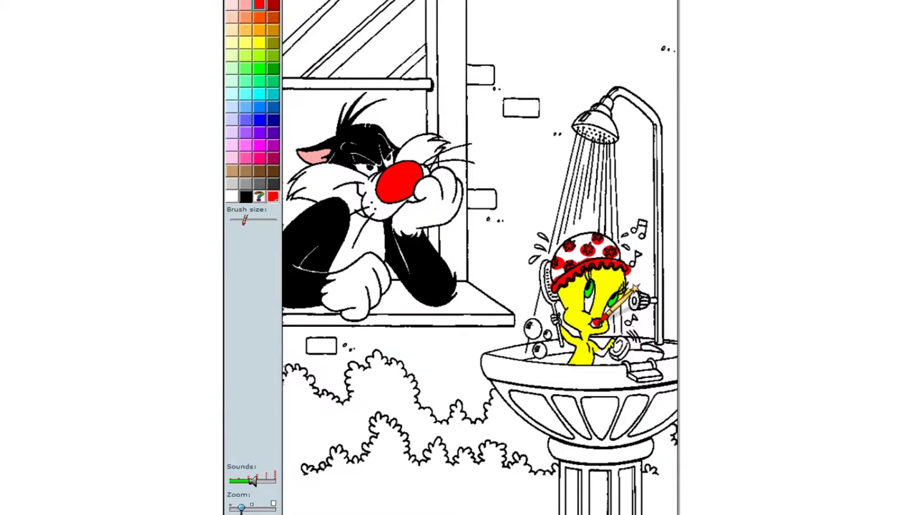
Paint Tweety's beak orange and the hand holding the bath brush yellow.
click(259, 30)
click(600, 322)
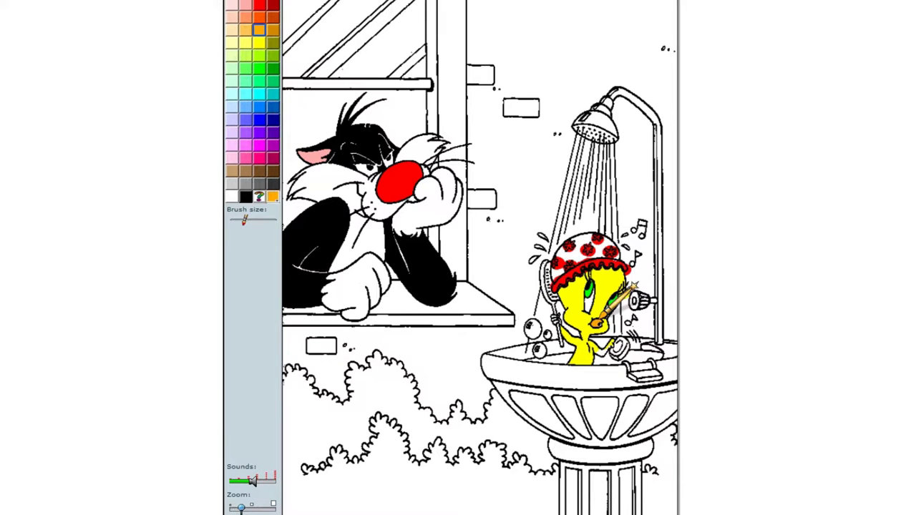
click(259, 43)
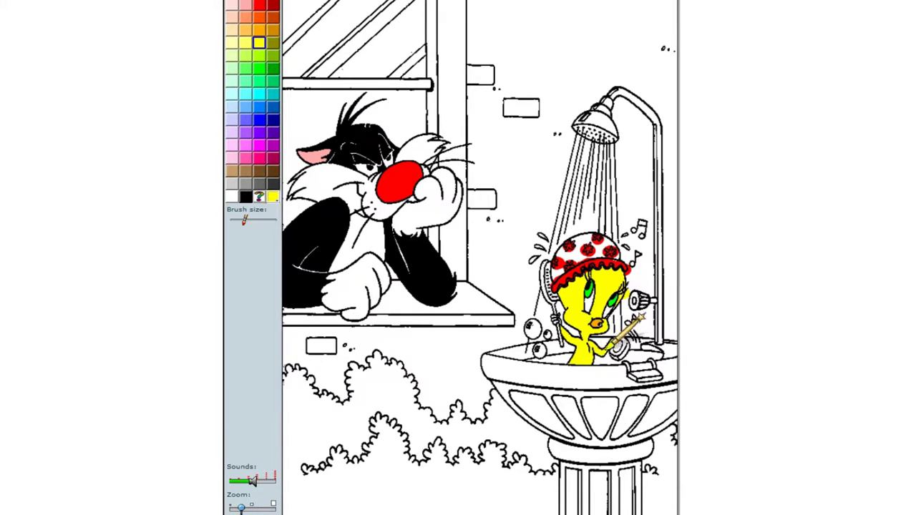
click(551, 321)
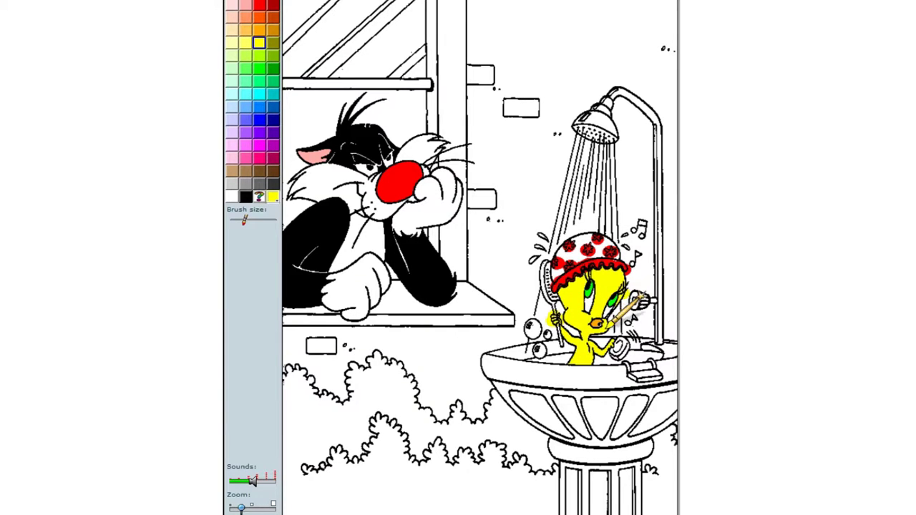
Fill the shower cap's background around the red flowers with light blue.
click(245, 107)
click(572, 247)
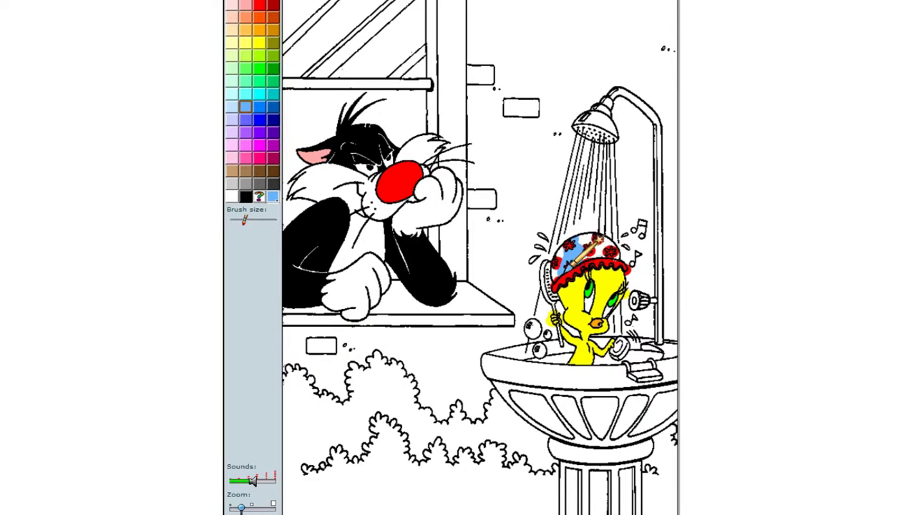
click(606, 251)
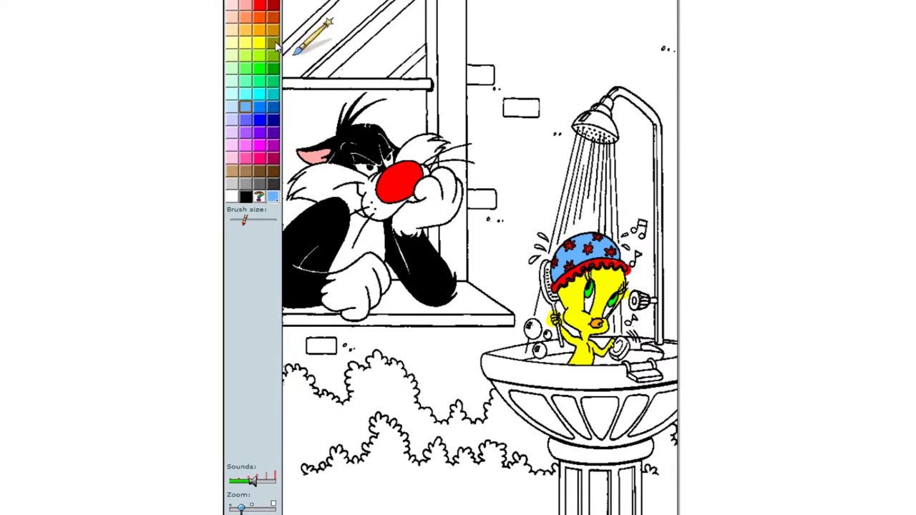
Paint the soap in Tweety's hand deep pink and the bath brush orange-brown.
click(263, 7)
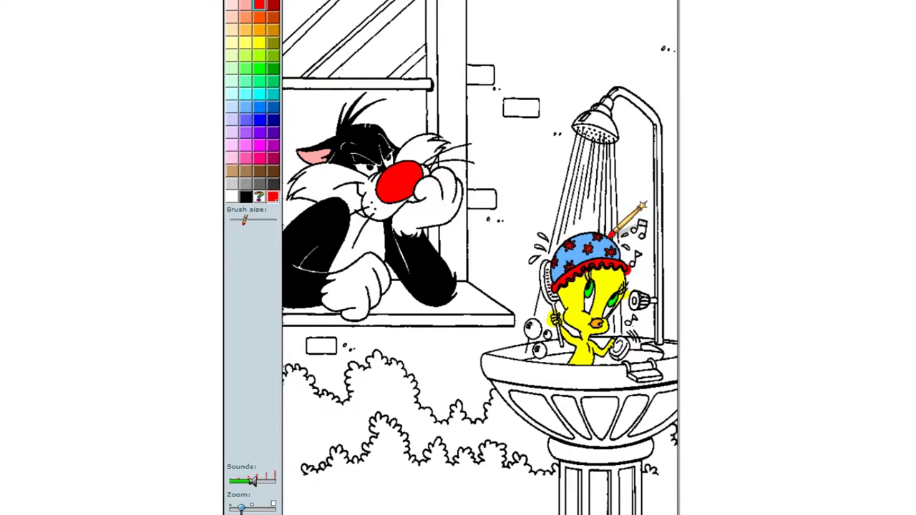
click(262, 46)
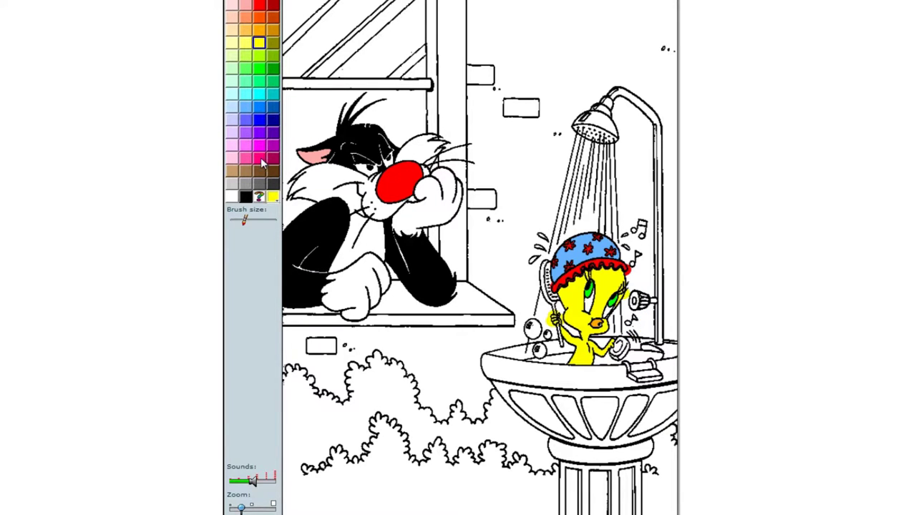
click(616, 348)
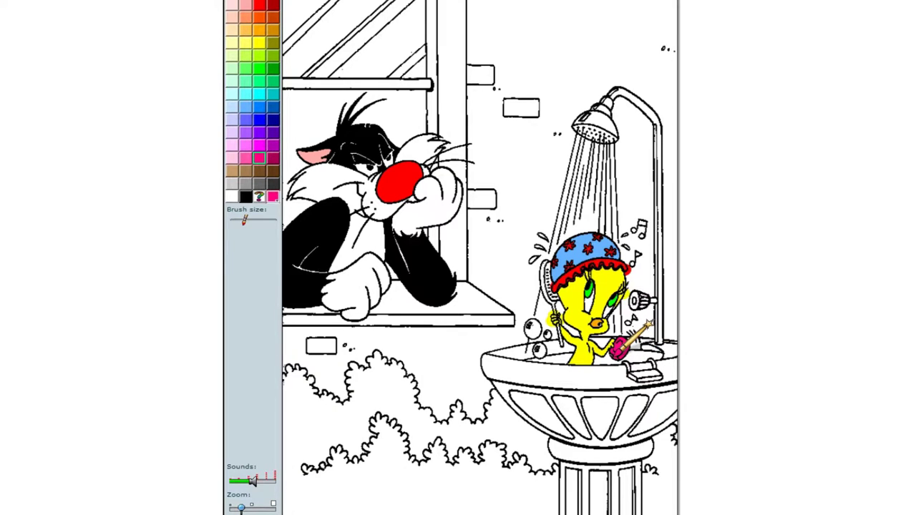
click(295, 153)
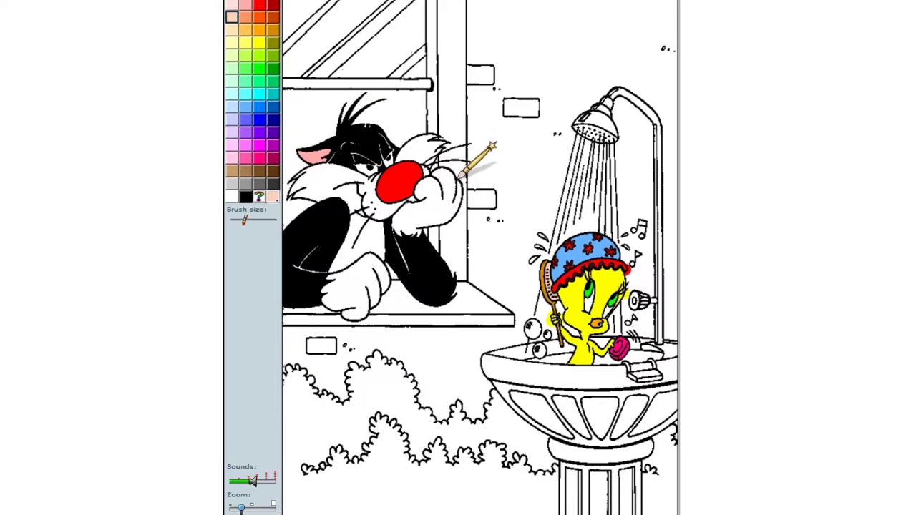
Color the soap bubbles beside the basin pale cyan and the music notes dark green.
click(232, 94)
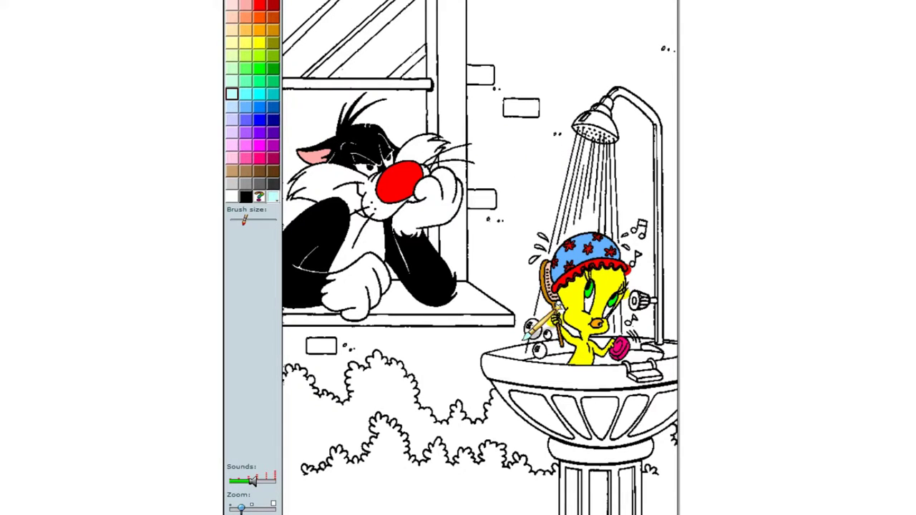
click(532, 328)
click(539, 348)
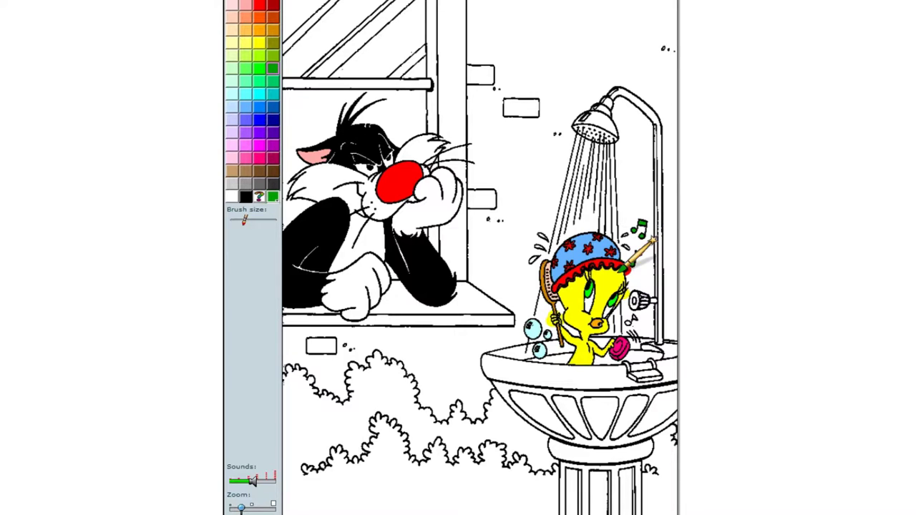
click(627, 326)
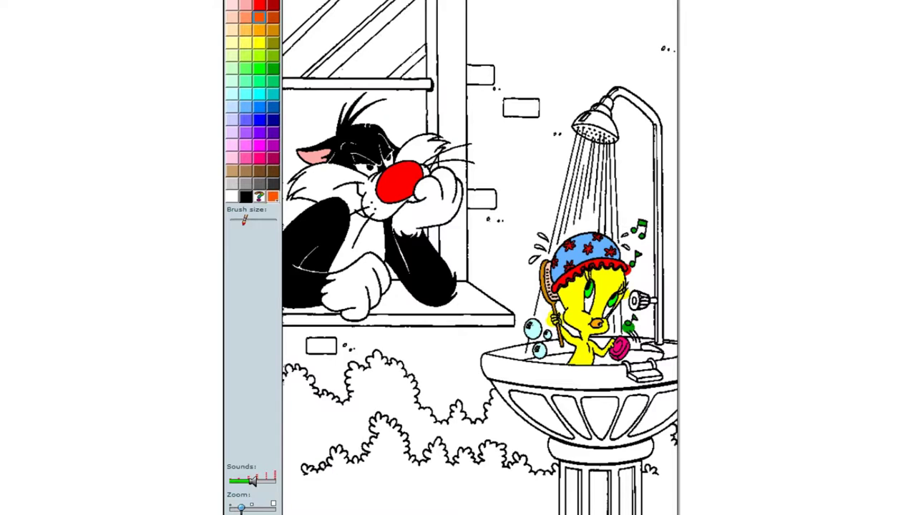
Paint the curved shower pipe orange-red, with blue on its end fitting and along its narrow edge.
click(644, 100)
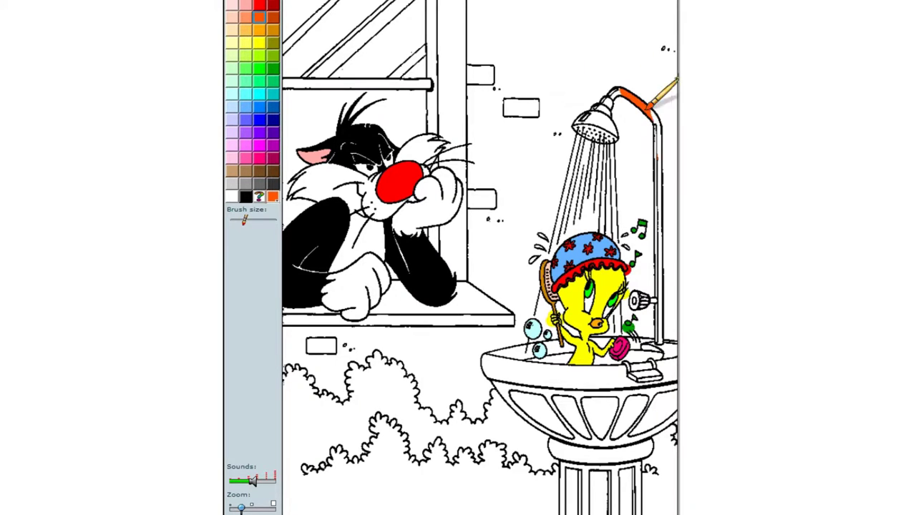
click(660, 337)
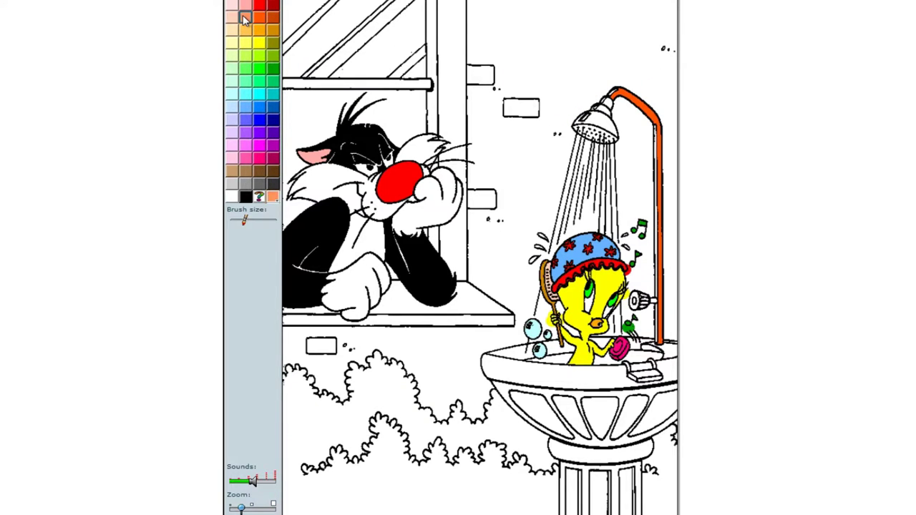
click(244, 17)
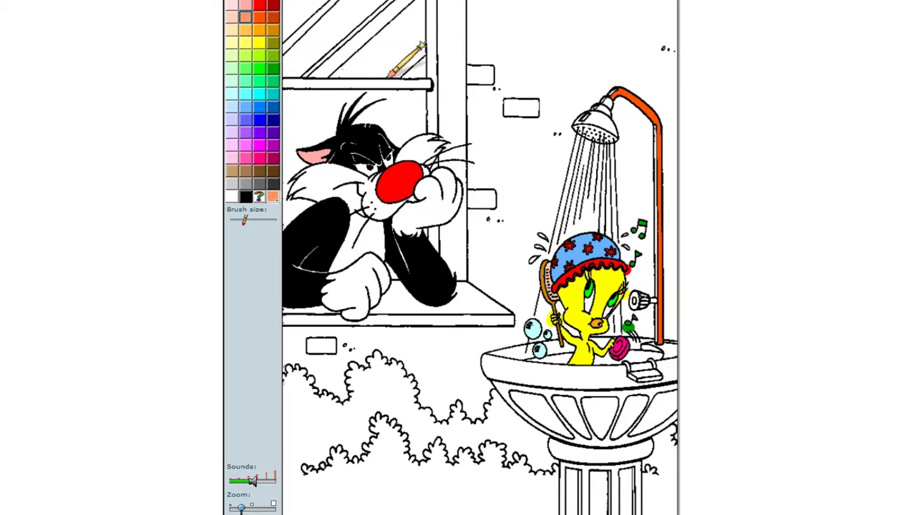
click(261, 105)
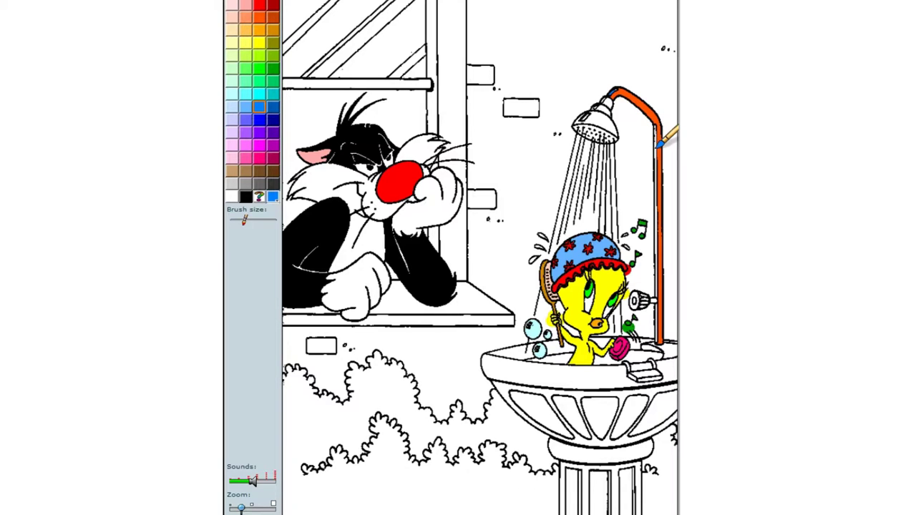
click(662, 246)
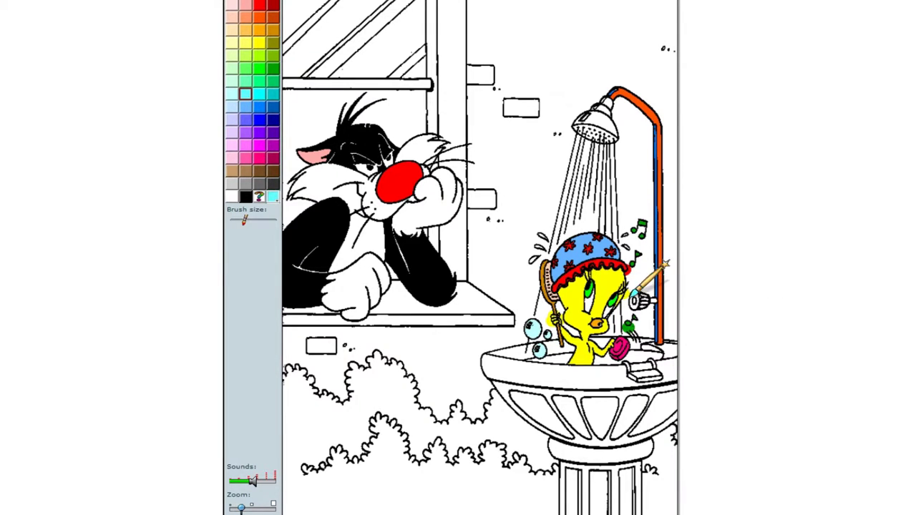
Color the shower tap light cyan with a red grip, and the shower head bright green with red details.
click(634, 297)
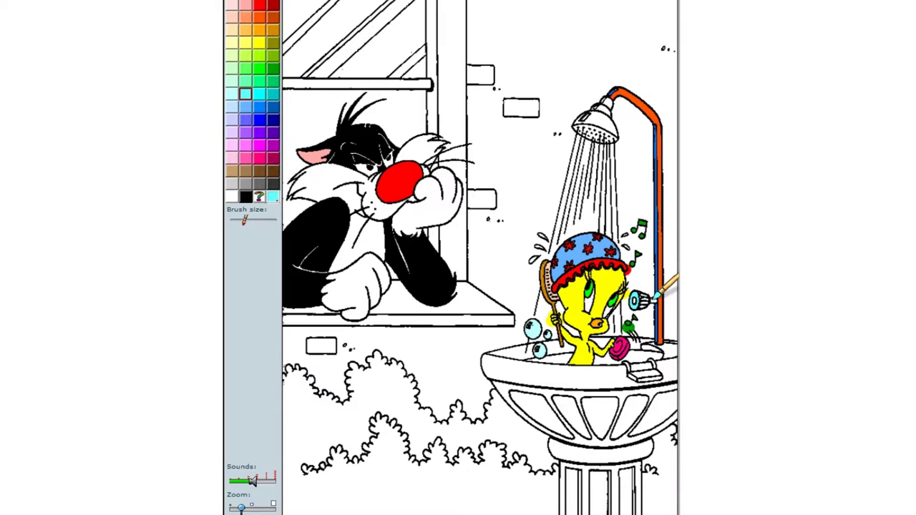
click(260, 5)
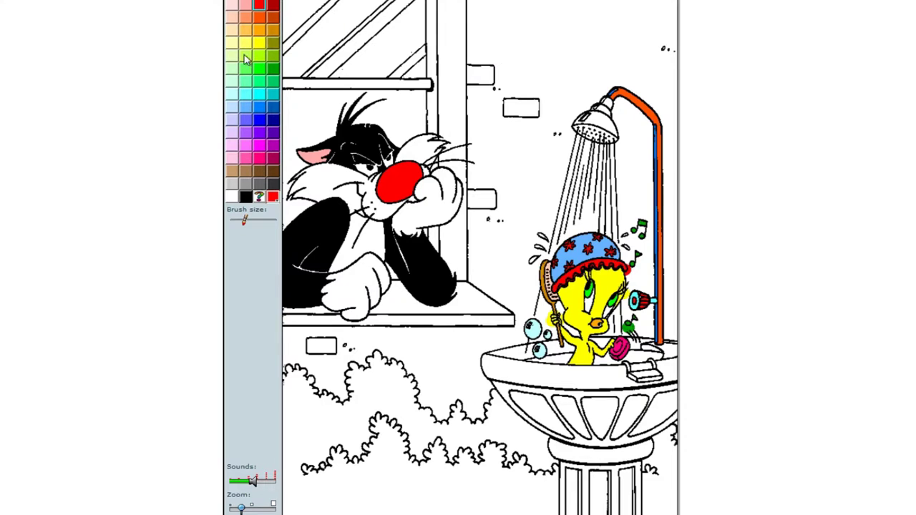
click(260, 70)
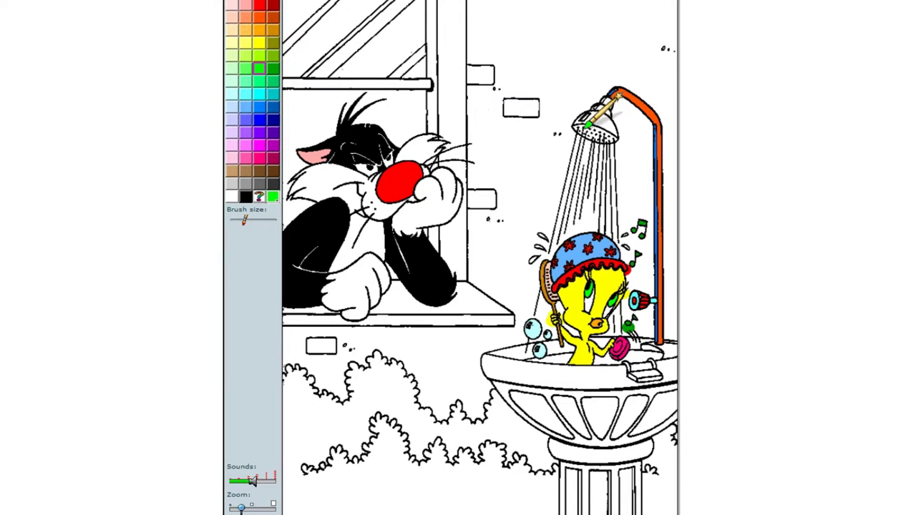
click(597, 120)
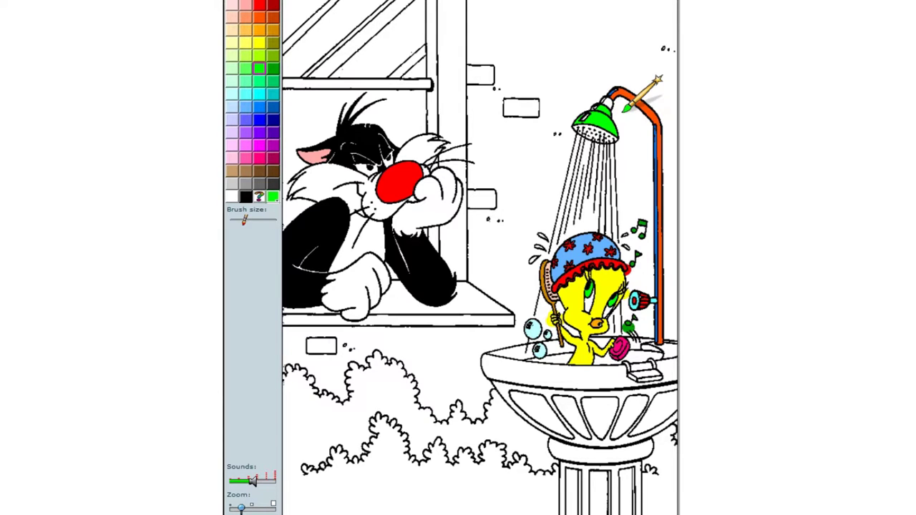
click(259, 5)
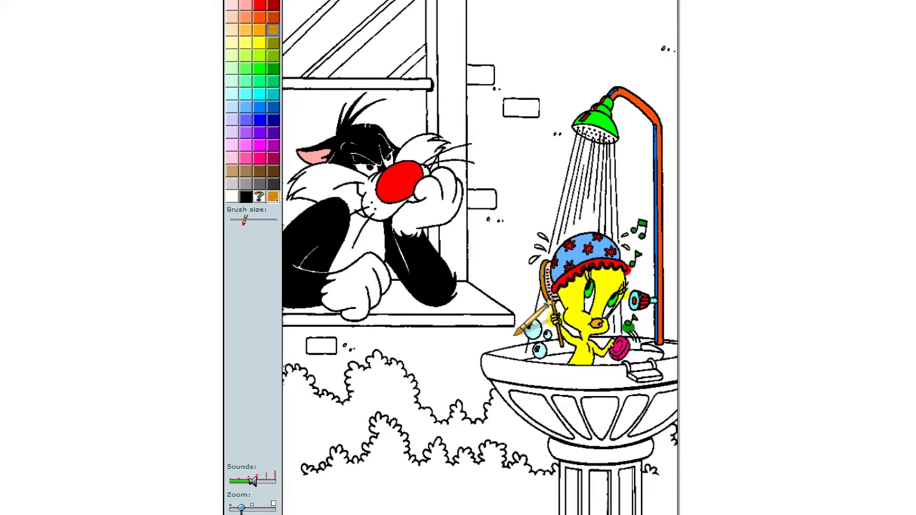
Paint the birdbath basin's rim and the collar beneath the bowl orange-brown.
mouse_move(493, 365)
mouse_down()
mouse_move(509, 393)
mouse_move(574, 443)
mouse_move(569, 393)
mouse_move(608, 379)
mouse_move(581, 364)
mouse_up()
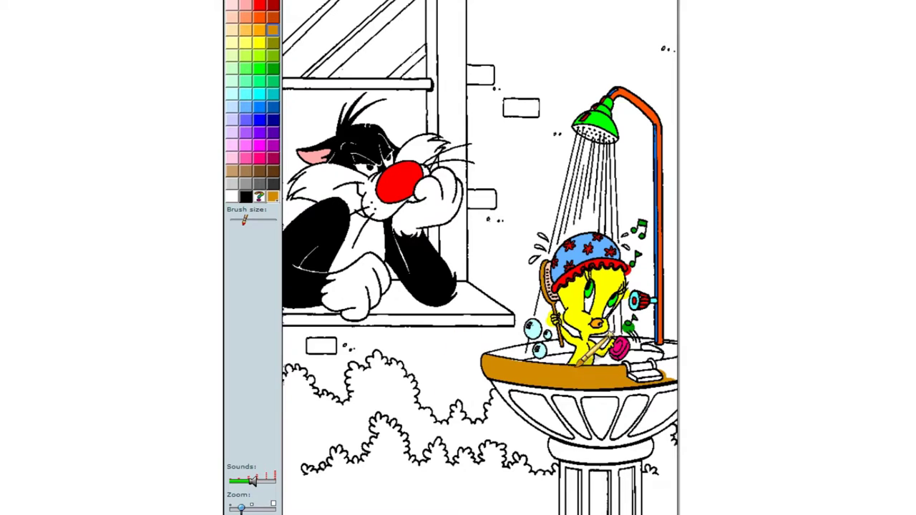
click(592, 448)
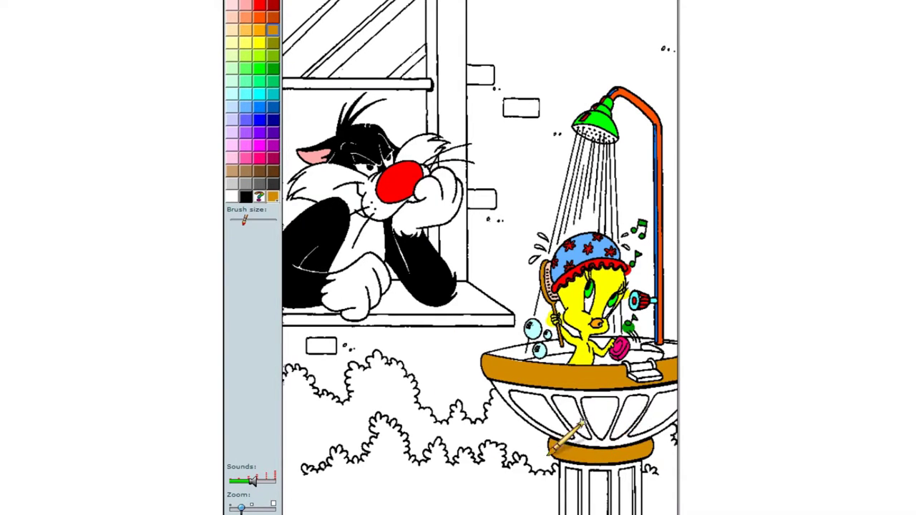